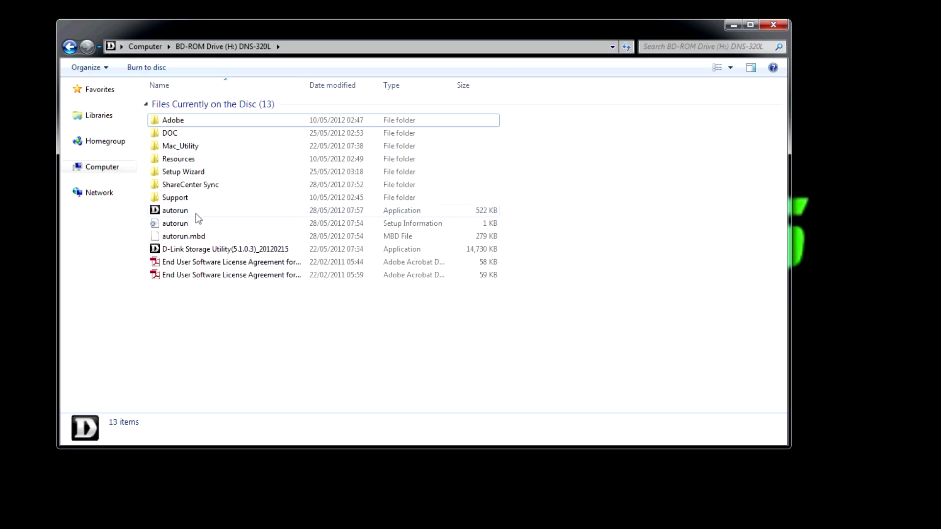
- Launch the autorun setup application from the DNS-320L installation disc
{"action": "left_click", "coordinate": [196, 213]}
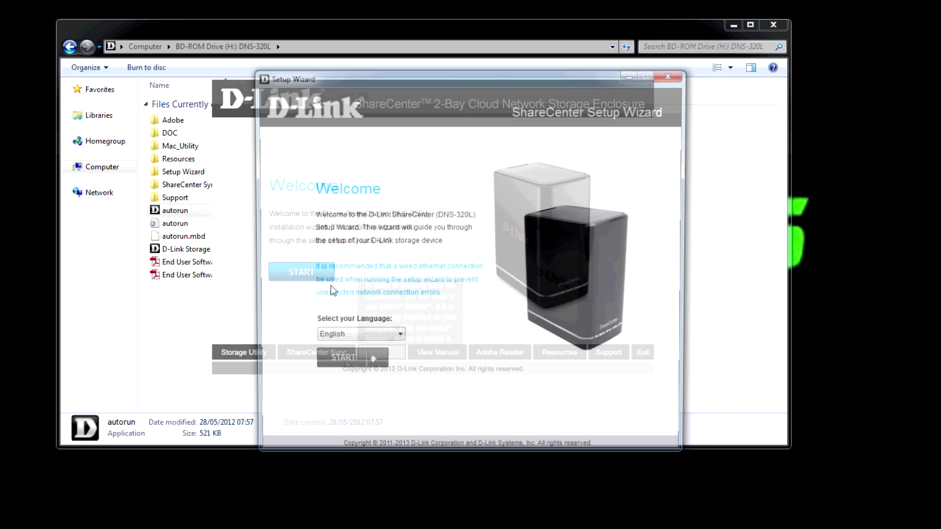
- Start the ShareCenter Setup Wizard from its Welcome page
{"action": "left_click", "coordinate": [351, 363]}
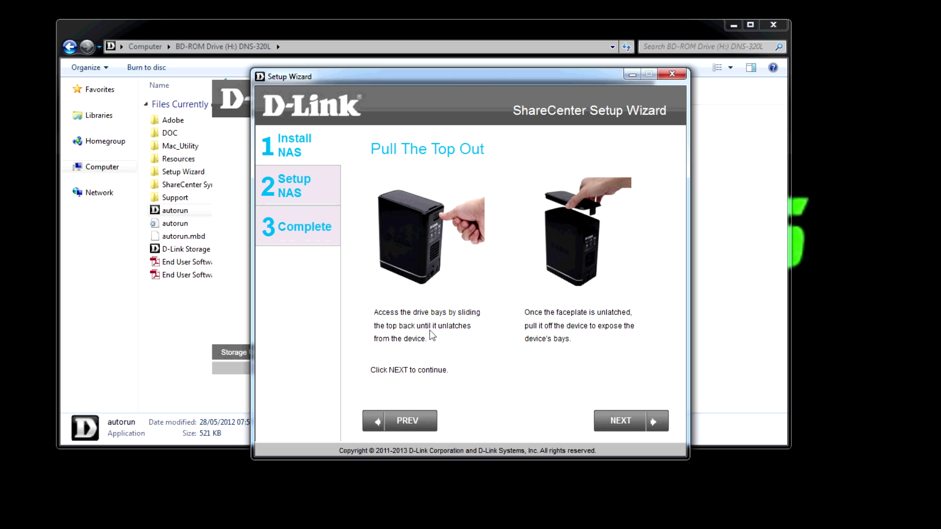
- Go through the Install NAS pages and refresh the device search to find dlink-22FBF4 at 192.168.1.76
{"action": "left_click", "coordinate": [632, 414]}
{"action": "left_click", "coordinate": [632, 416]}
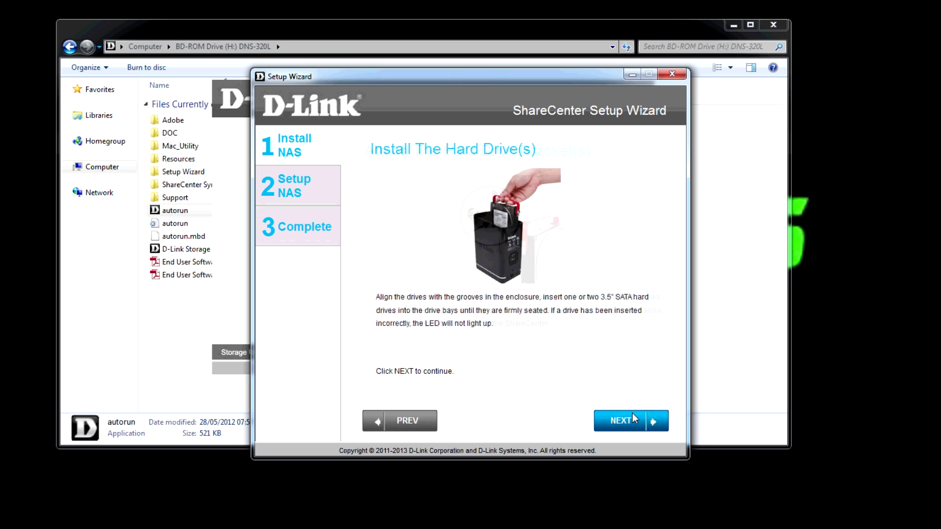
{"action": "left_click", "coordinate": [632, 415]}
{"action": "left_click", "coordinate": [632, 414]}
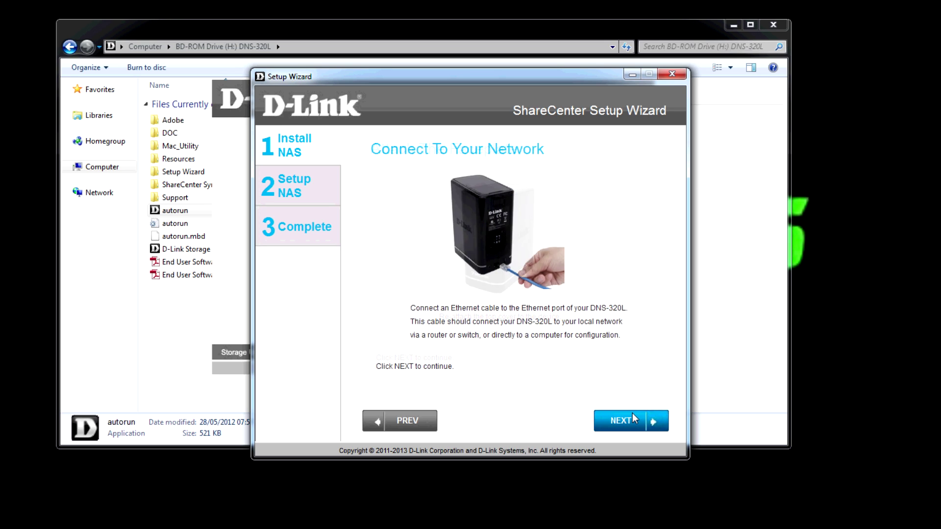
{"action": "left_click", "coordinate": [632, 414]}
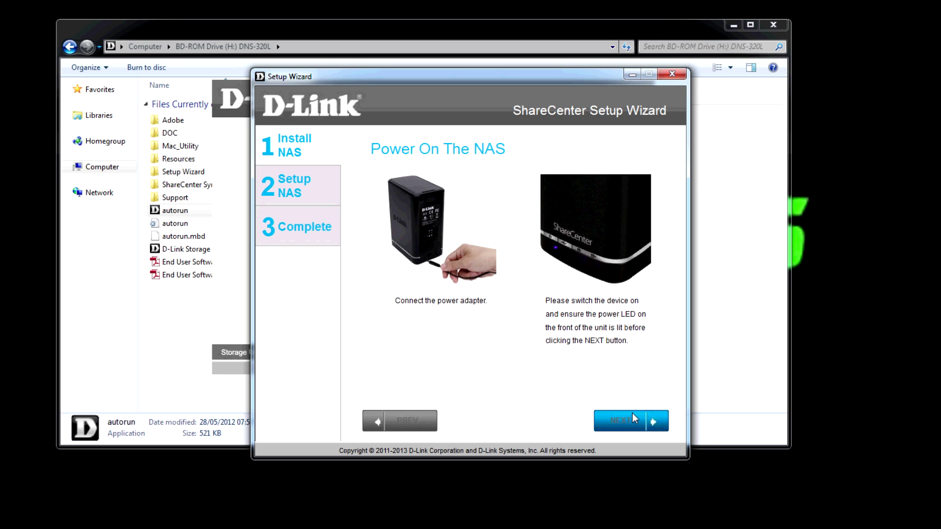
{"action": "left_click", "coordinate": [632, 414]}
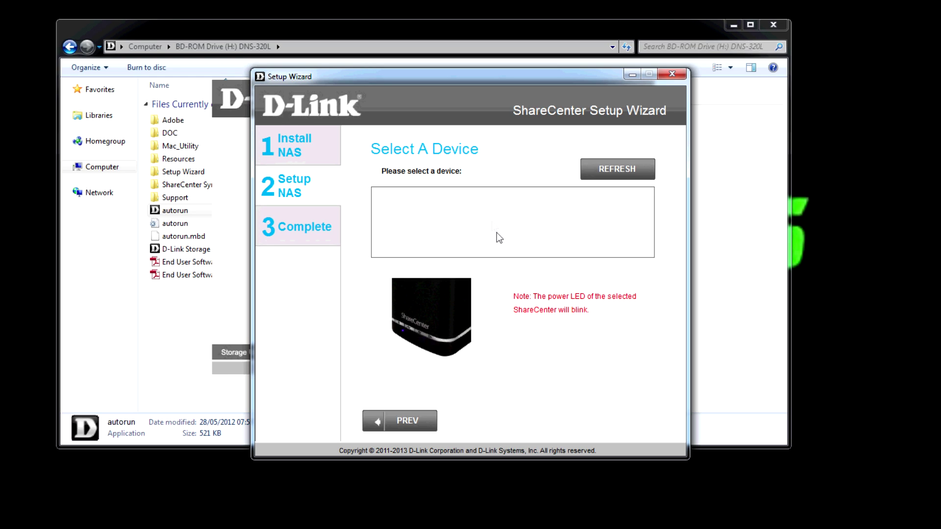
{"action": "left_click", "coordinate": [629, 169]}
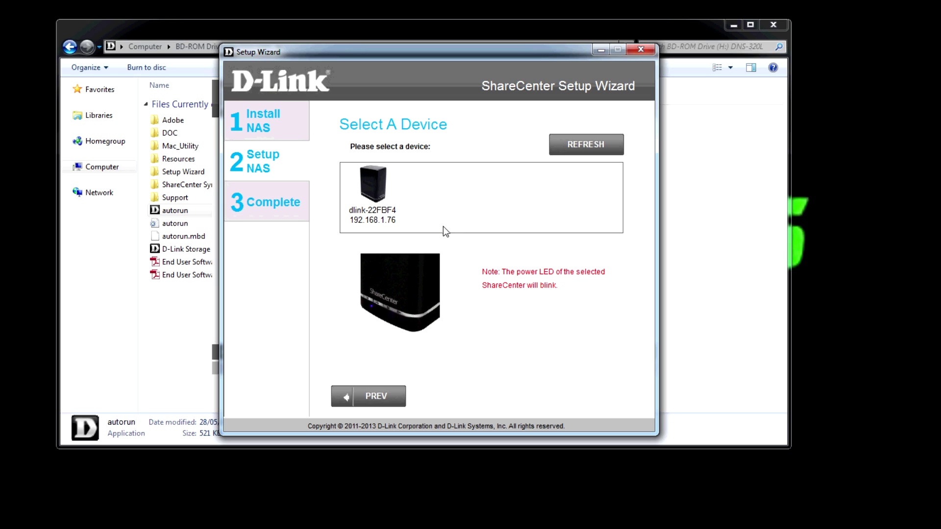
- Select the dlink-22FBF4 NAS and confirm its power LED is blinking
{"action": "left_click", "coordinate": [399, 209]}
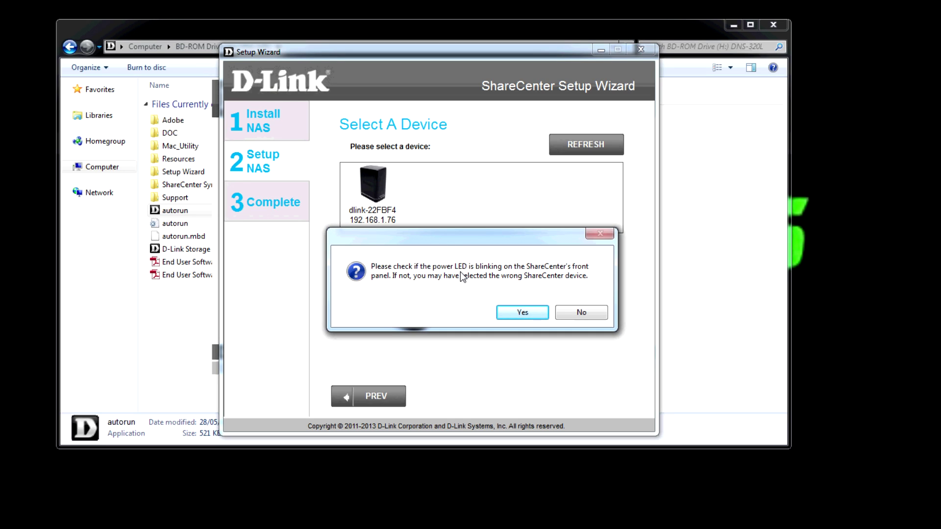
{"action": "left_click", "coordinate": [533, 312]}
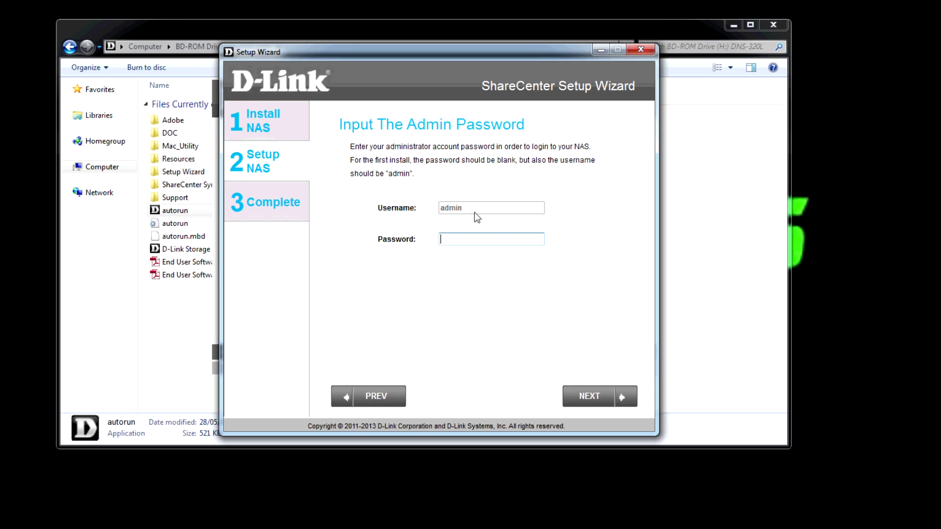
- Log in as admin with the blank default password, then enter and confirm a new admin password
{"action": "left_click", "coordinate": [601, 397]}
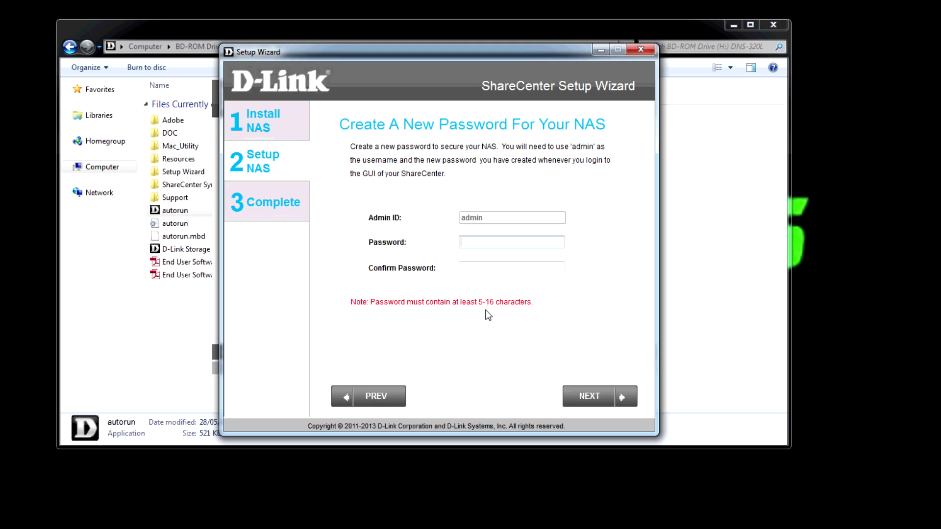
{"action": "type", "text": "*********"}
{"action": "key", "text": "Tab"}
{"action": "type", "text": "*********"}
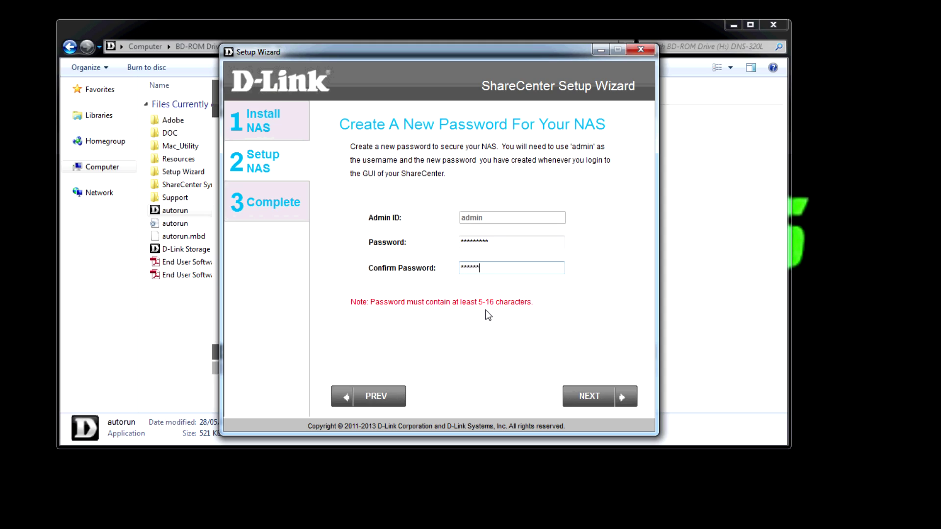
{"action": "key", "text": "ctrl+a"}
{"action": "key", "text": "BackSpace"}
{"action": "type", "text": "*********"}
{"action": "left_click", "coordinate": [591, 394]}
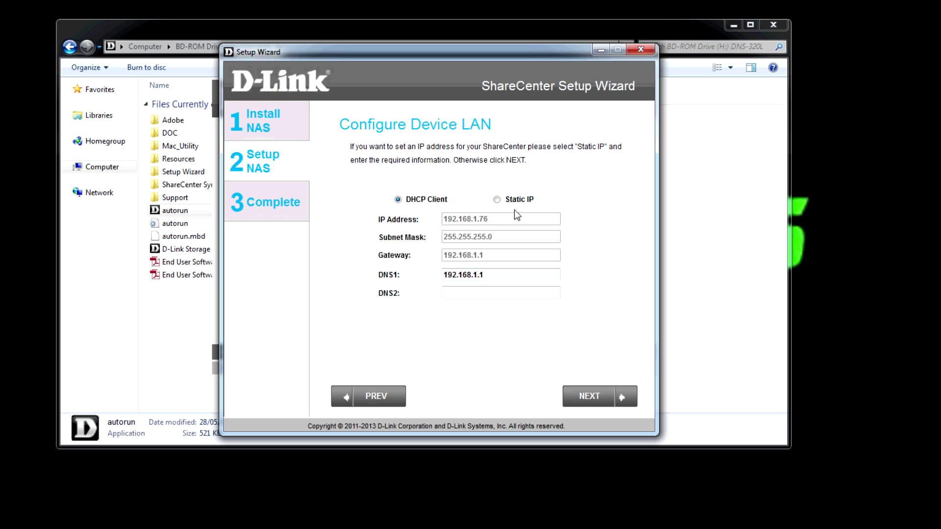
- Keep DHCP Client networking and rename the device from dlink-22FBF4 to NAS
{"action": "left_click", "coordinate": [599, 398]}
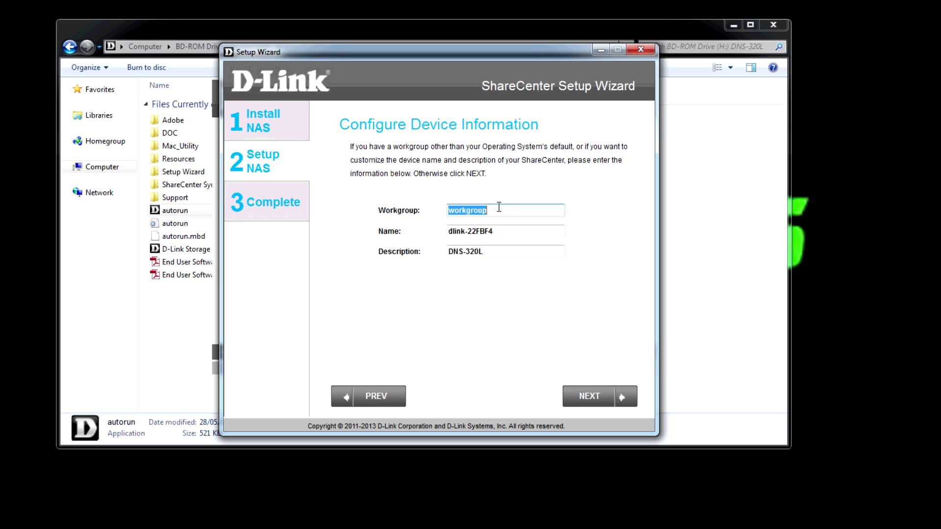
{"action": "left_click_drag", "start_coordinate": [503, 234], "coordinate": [431, 226]}
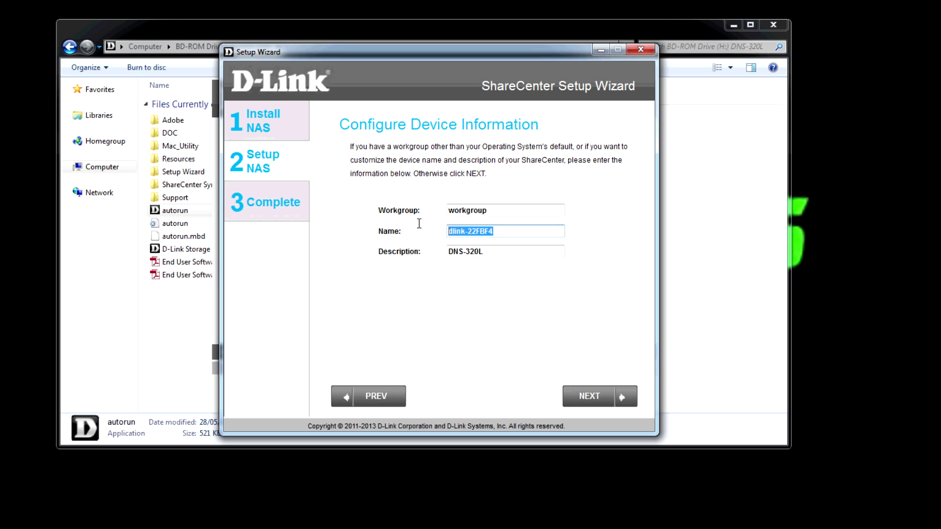
{"action": "type", "text": "NAS"}
{"action": "left_click", "coordinate": [485, 252]}
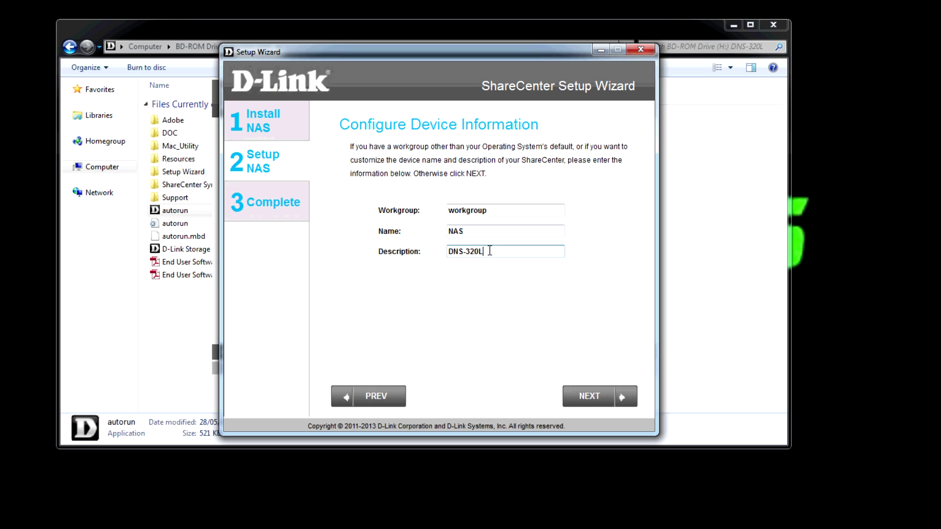
{"action": "left_click", "coordinate": [471, 231]}
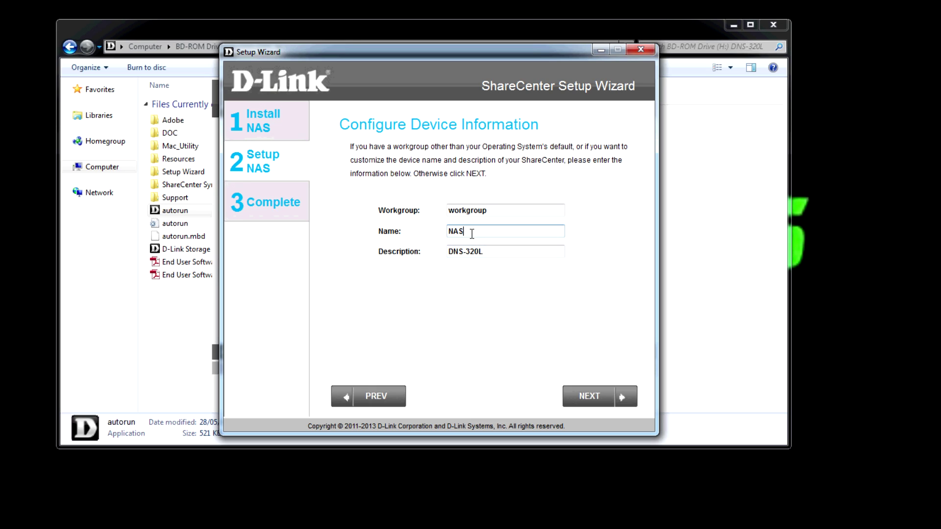
{"action": "left_click", "coordinate": [600, 391]}
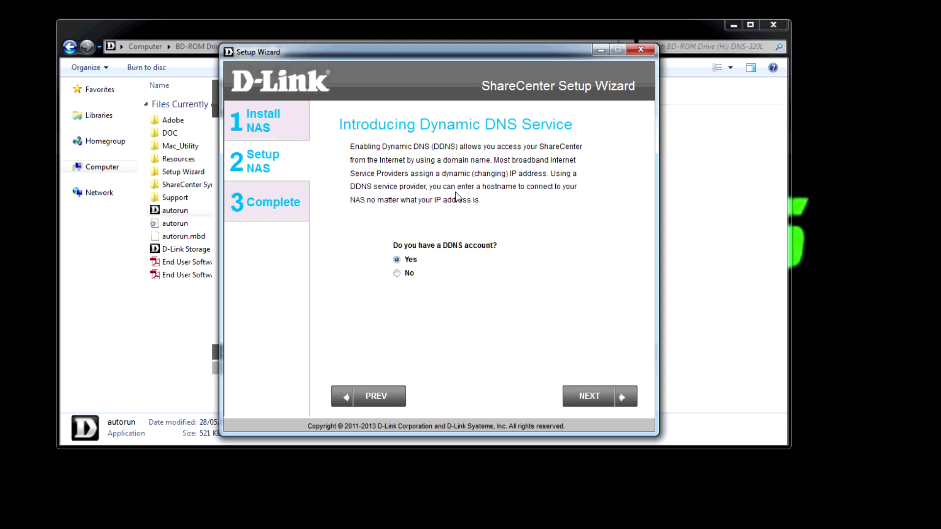
- Skip Dynamic DNS, choose Greenwich Mean Time, and enable NTP sync with ntp1.dlink.com
{"action": "left_click", "coordinate": [603, 398]}
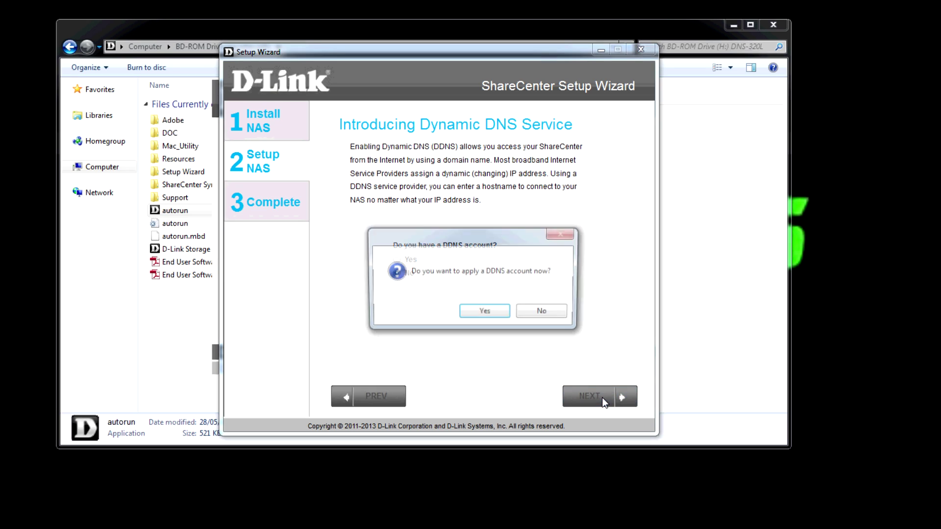
{"action": "left_click", "coordinate": [543, 312]}
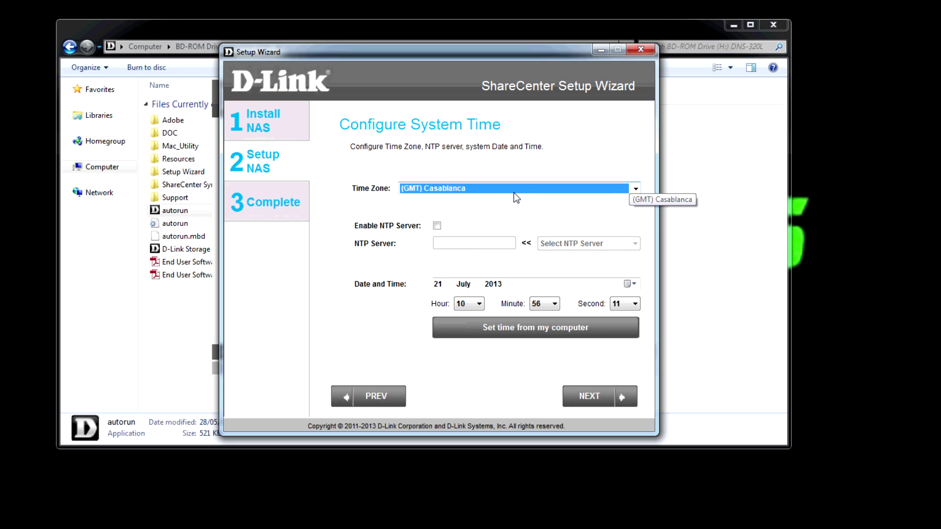
{"action": "scroll", "coordinate": [513, 193], "scroll_direction": "down", "scroll_amount": 1}
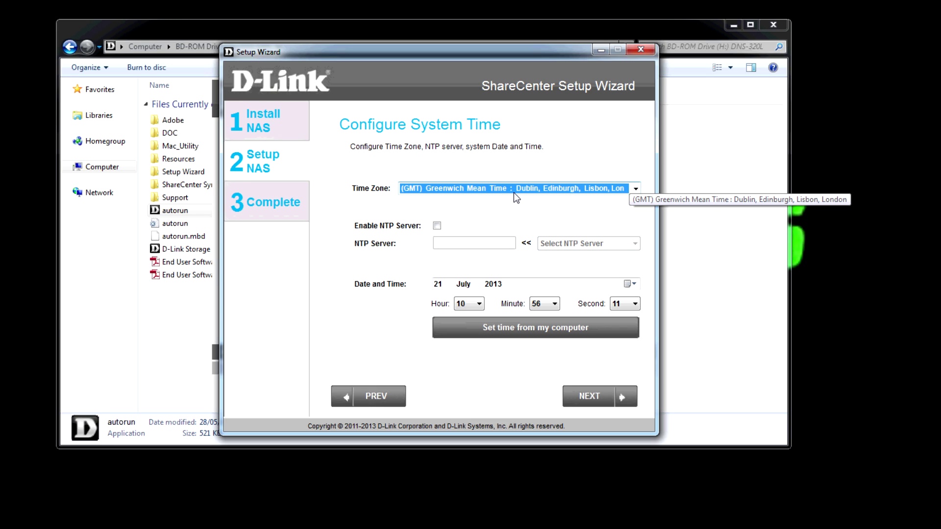
{"action": "key", "text": "Tab"}
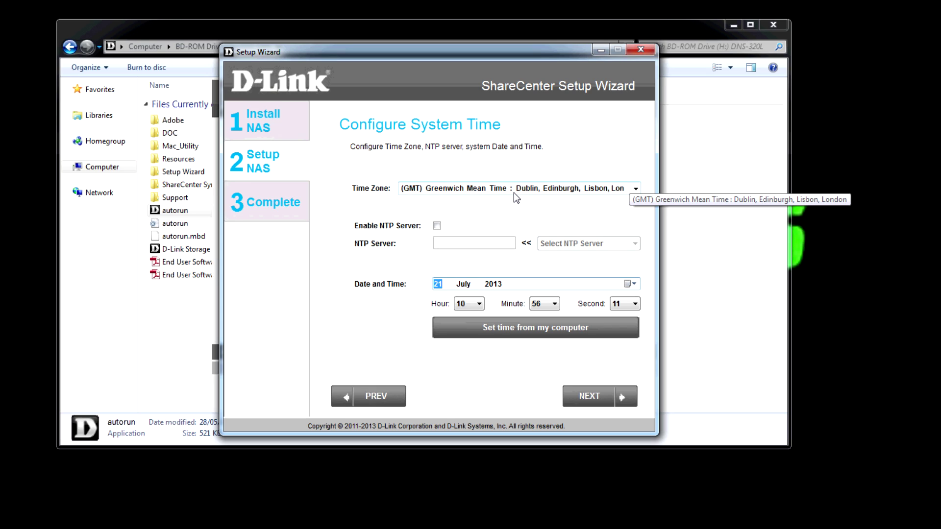
{"action": "left_click", "coordinate": [436, 226]}
{"action": "left_click", "coordinate": [510, 247]}
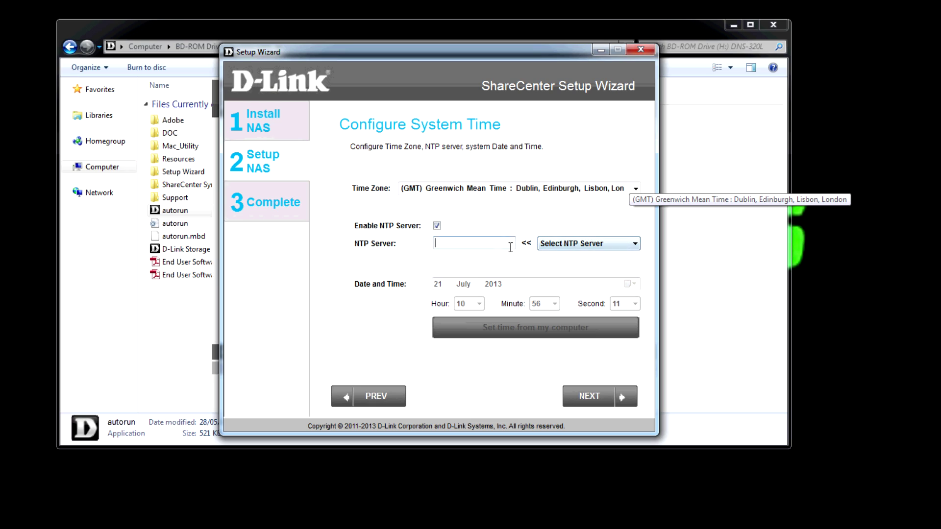
{"action": "left_click", "coordinate": [580, 245]}
{"action": "left_click", "coordinate": [563, 265]}
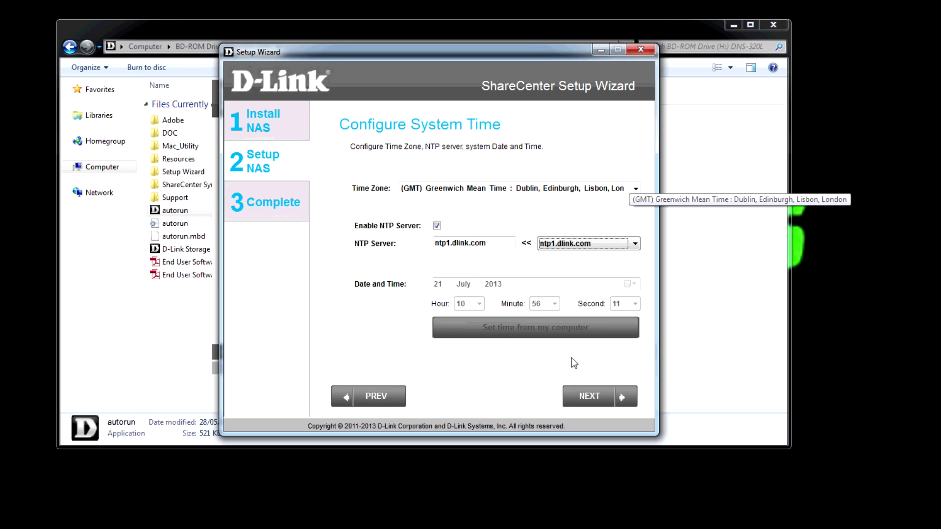
{"action": "left_click", "coordinate": [604, 398]}
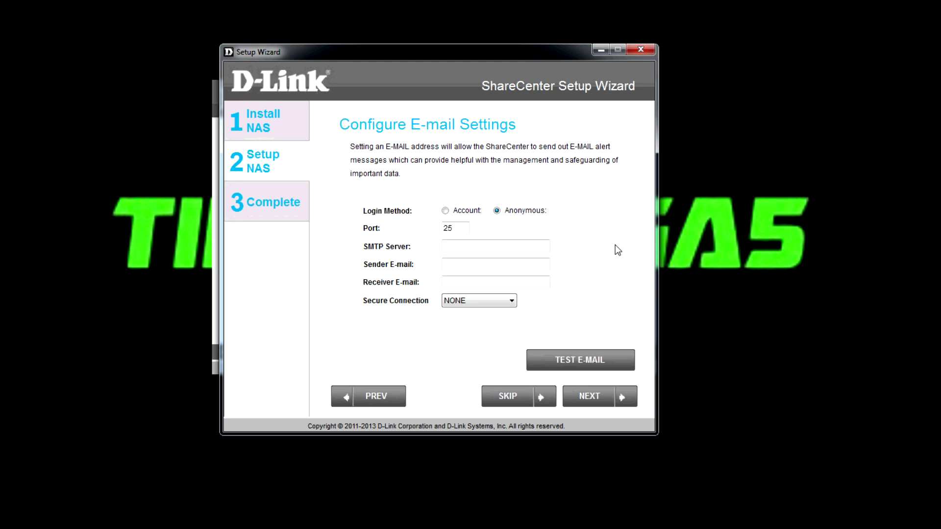
- Skip e-mail alerts and continue past Disk Information, where the RAID type is None
{"action": "left_click", "coordinate": [519, 404]}
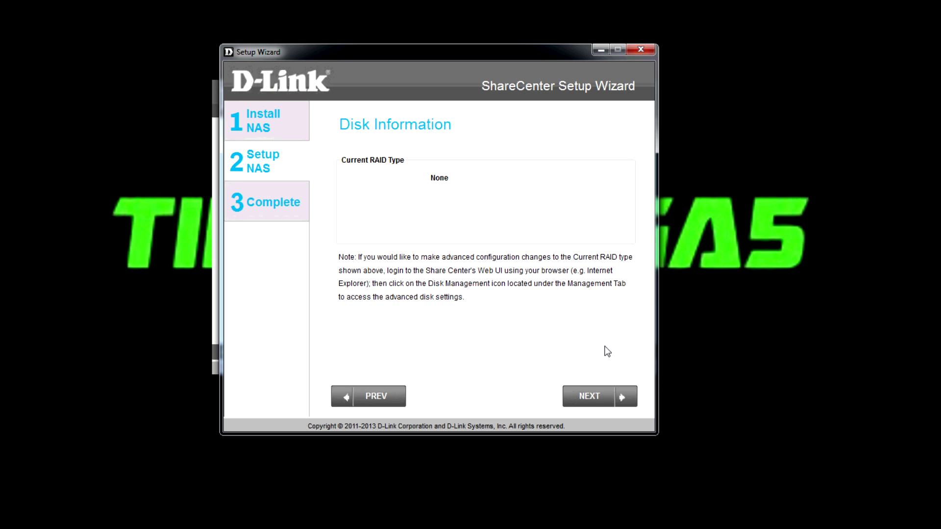
{"action": "left_click", "coordinate": [589, 396]}
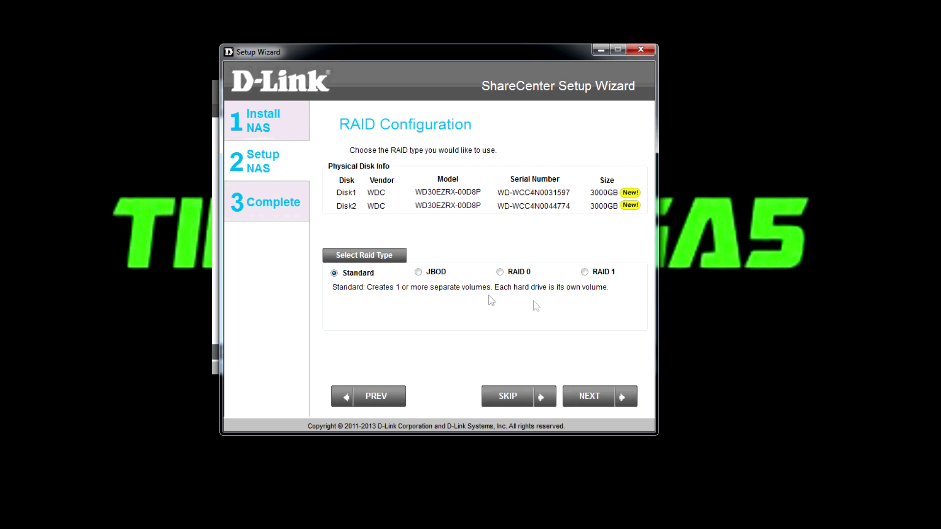
- Compare the JBOD, RAID 0 and RAID 1 options, then select RAID 0 for both 3000GB disks
{"action": "left_click", "coordinate": [433, 275]}
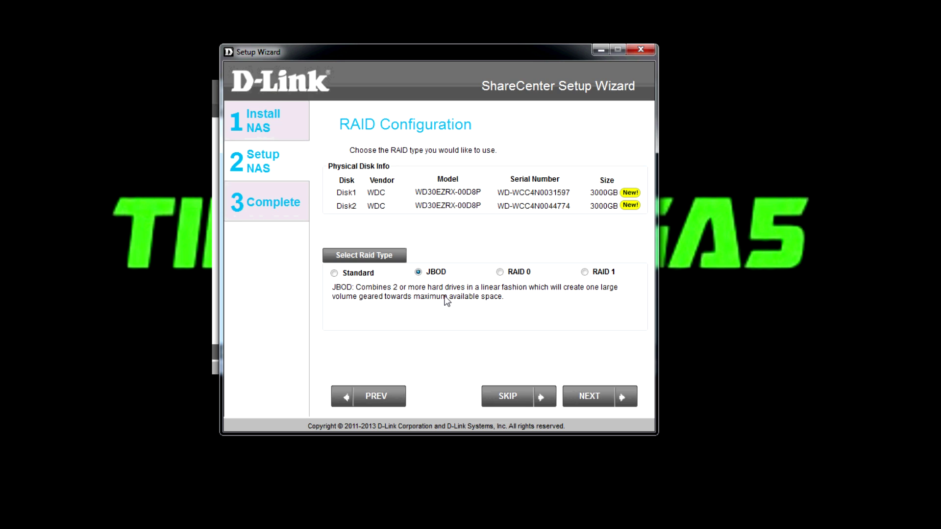
{"action": "left_click", "coordinate": [502, 272]}
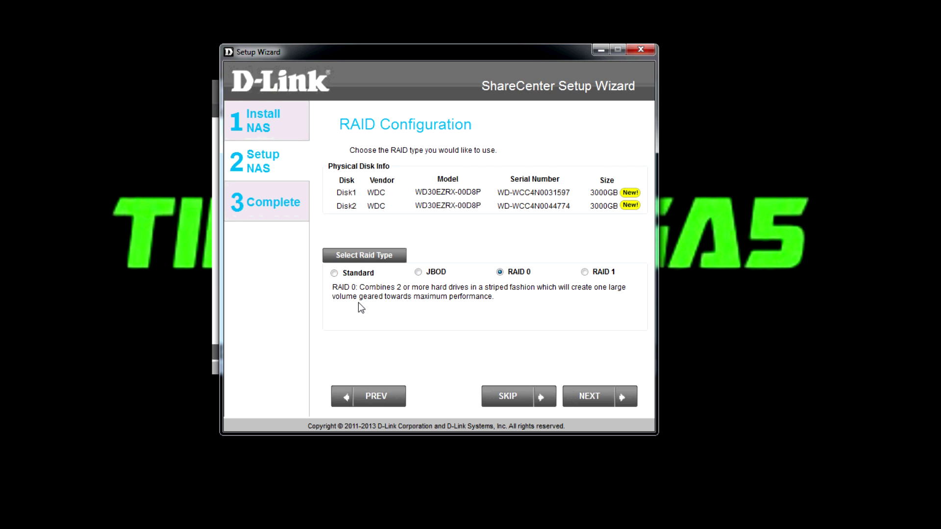
{"action": "left_click", "coordinate": [587, 272]}
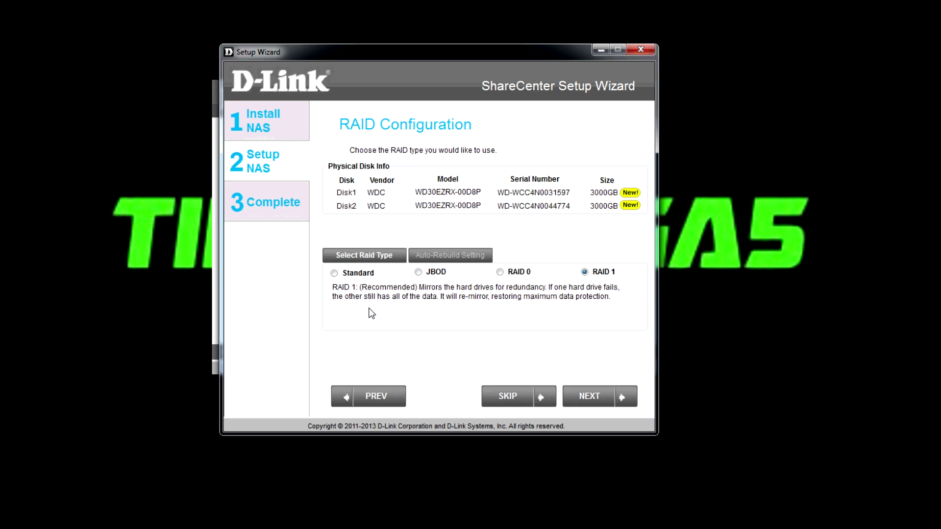
{"action": "left_click", "coordinate": [519, 272]}
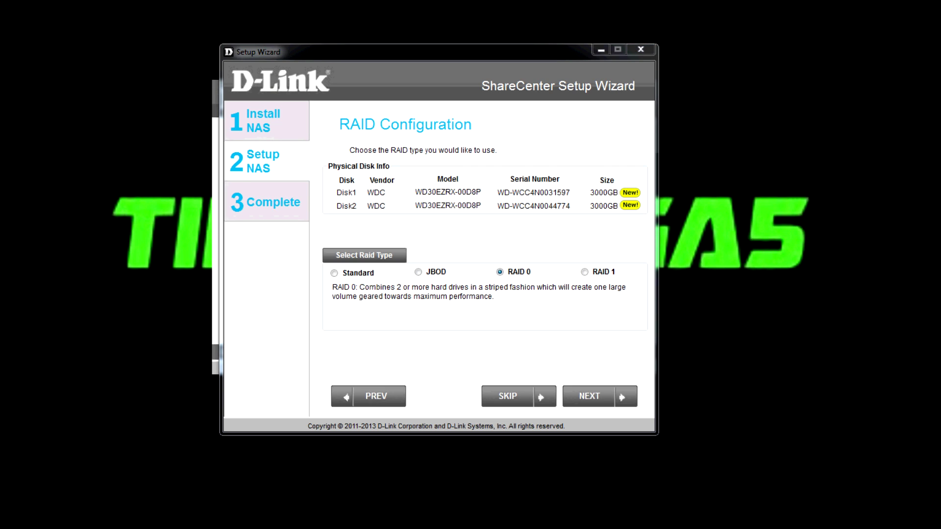
- Confirm RAID 0, erase and format both drives, and continue once formatting completes
{"action": "left_click", "coordinate": [589, 396]}
{"action": "left_click", "coordinate": [589, 395]}
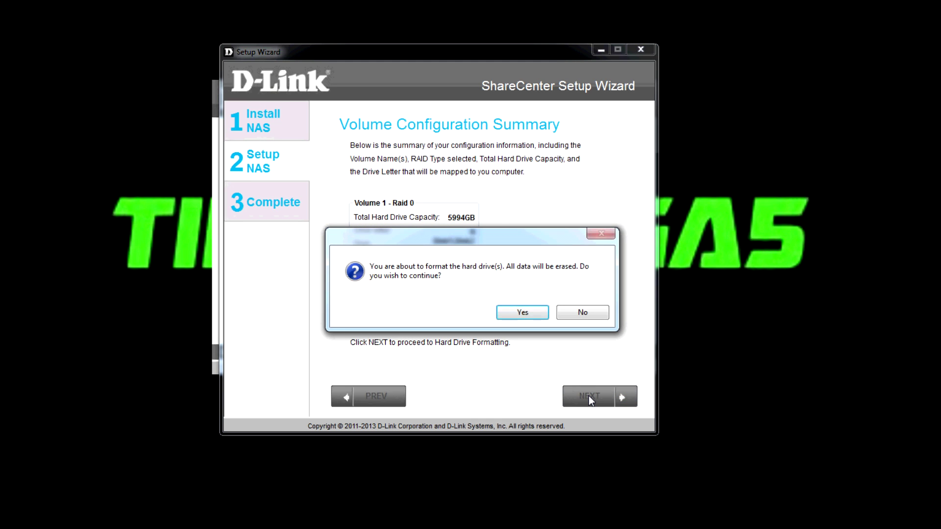
{"action": "left_click", "coordinate": [540, 316]}
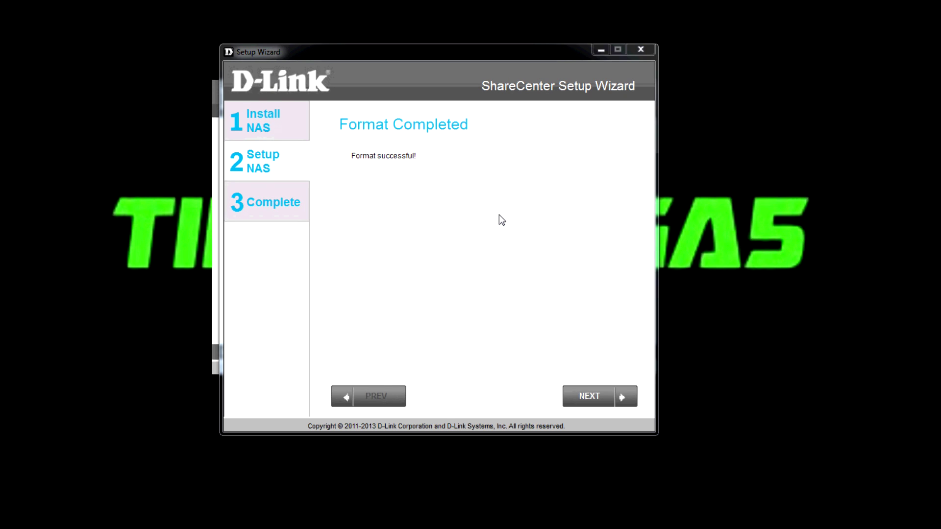
{"action": "left_click", "coordinate": [607, 397]}
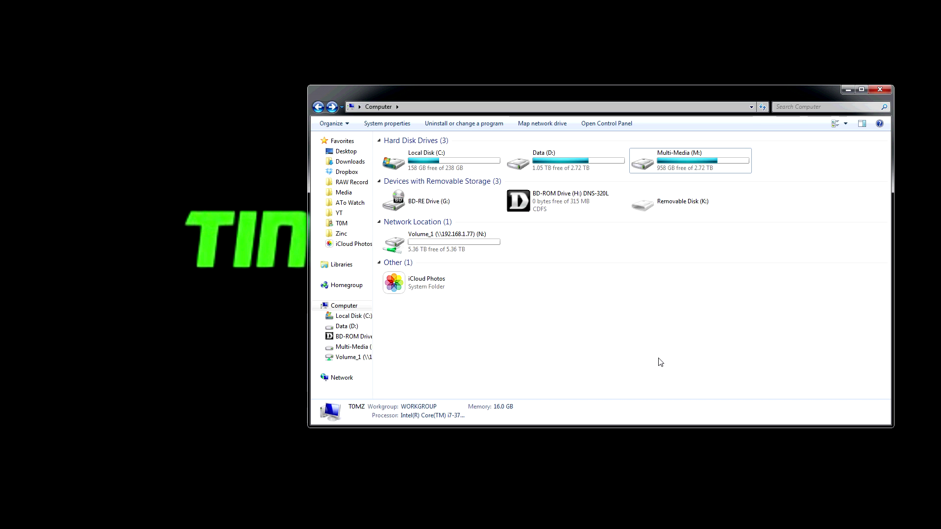
{"action": "left_click_drag", "start_coordinate": [481, 90], "coordinate": [395, 69]}
{"action": "double_click", "coordinate": [370, 227]}
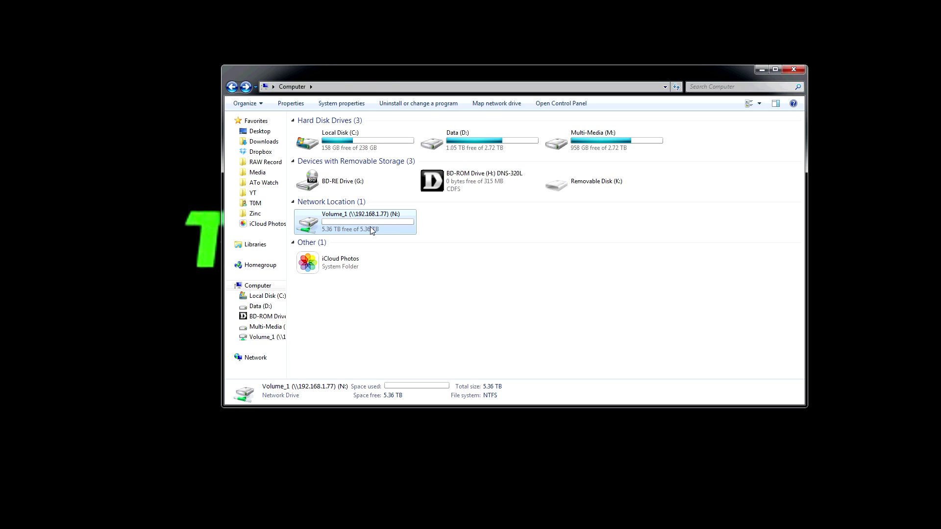
{"action": "key", "text": "BackSpace"}
{"action": "right_click", "coordinate": [320, 217]}
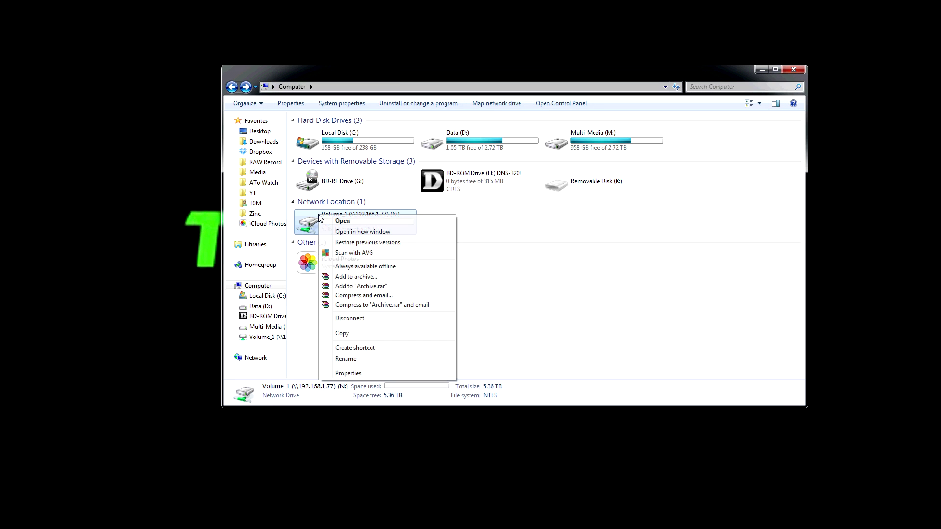
{"action": "left_click", "coordinate": [378, 373]}
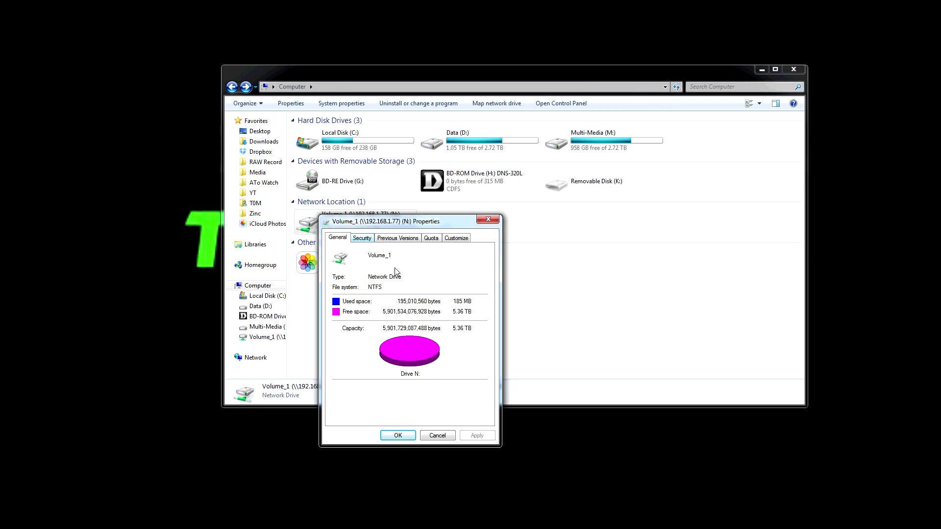
{"action": "left_click", "coordinate": [361, 238]}
{"action": "left_click", "coordinate": [397, 238]}
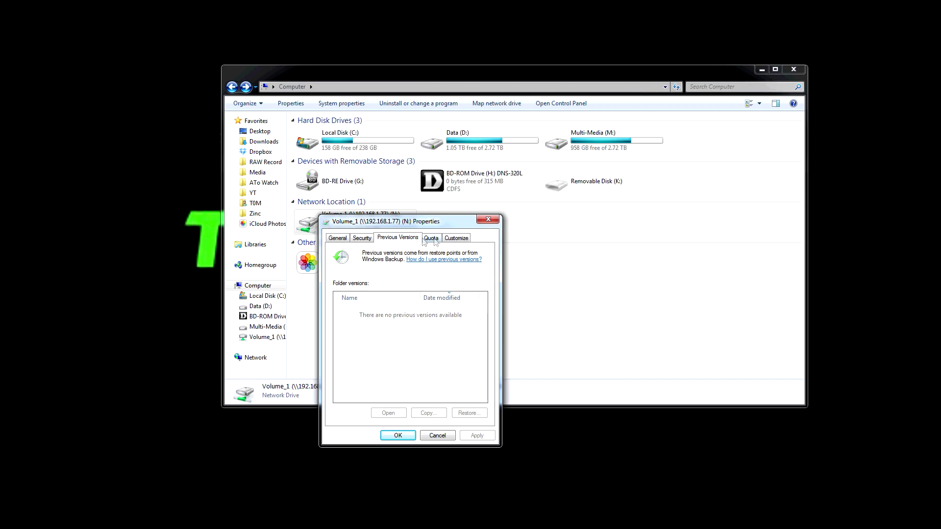
{"action": "left_click", "coordinate": [431, 238]}
{"action": "left_click", "coordinate": [467, 238]}
{"action": "left_click", "coordinate": [337, 238]}
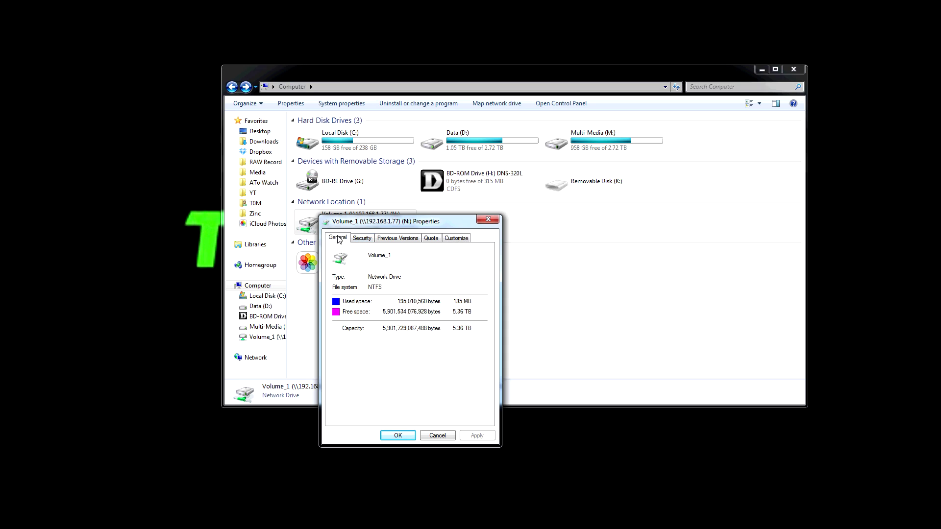
{"action": "left_click", "coordinate": [489, 219]}
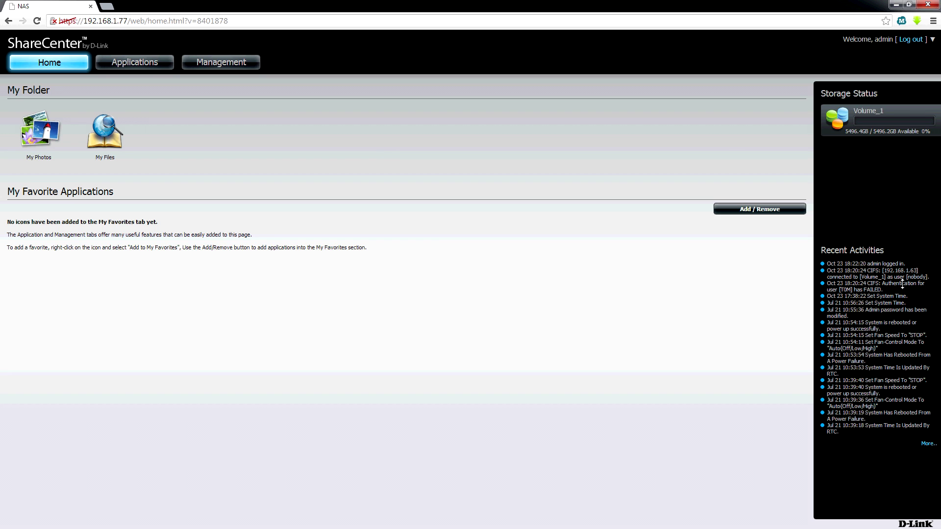
- Look over the Volume_1 connection and recent activity log entries, then view the firmware upgrade details
{"action": "left_click_drag", "start_coordinate": [883, 270], "coordinate": [922, 299]}
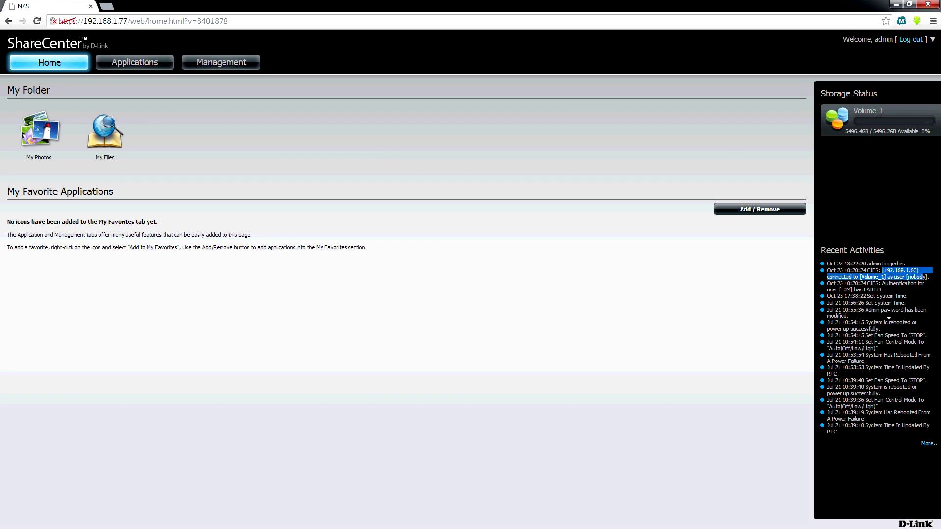
{"action": "left_click_drag", "start_coordinate": [878, 344], "coordinate": [926, 433]}
{"action": "left_click", "coordinate": [929, 457]}
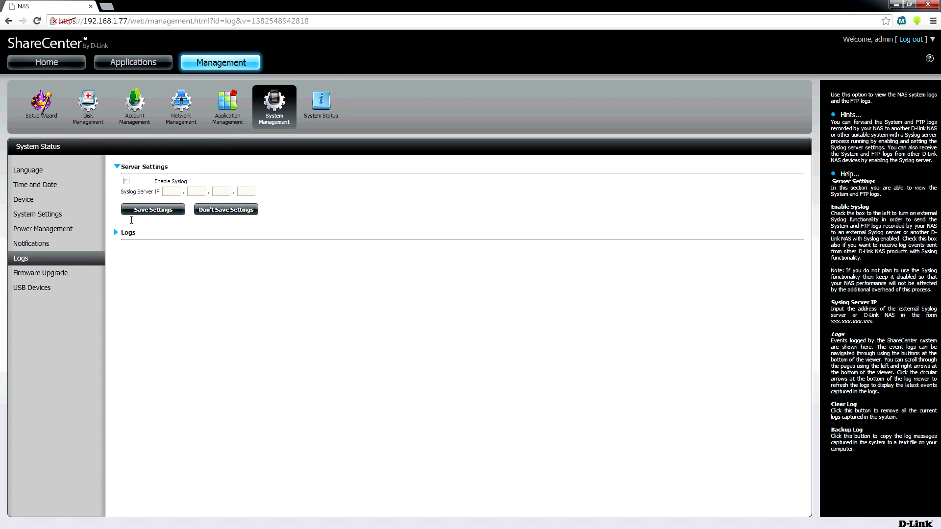
{"action": "left_click", "coordinate": [51, 274]}
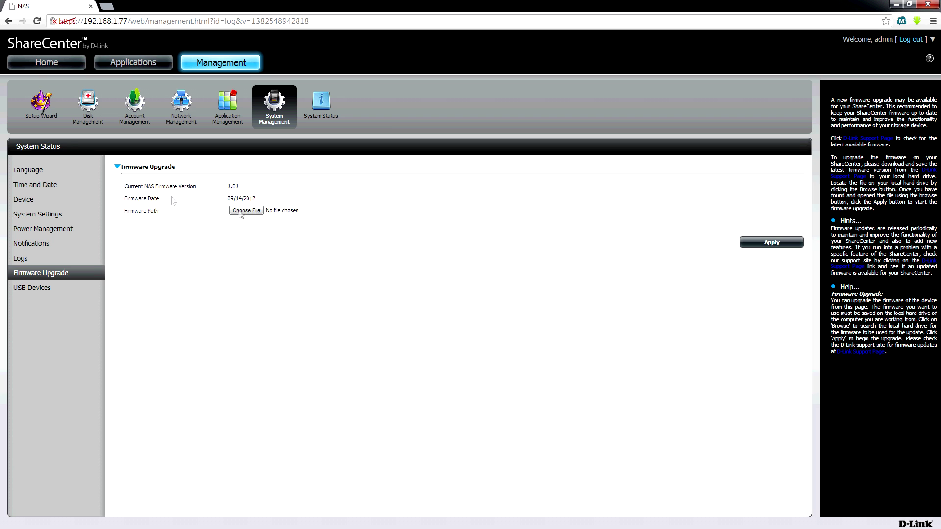
- Review Network Management: keep LAN link speed at Auto, check IPv6, LLTD, Dynamic DNS and port forwarding
{"action": "left_click", "coordinate": [175, 102]}
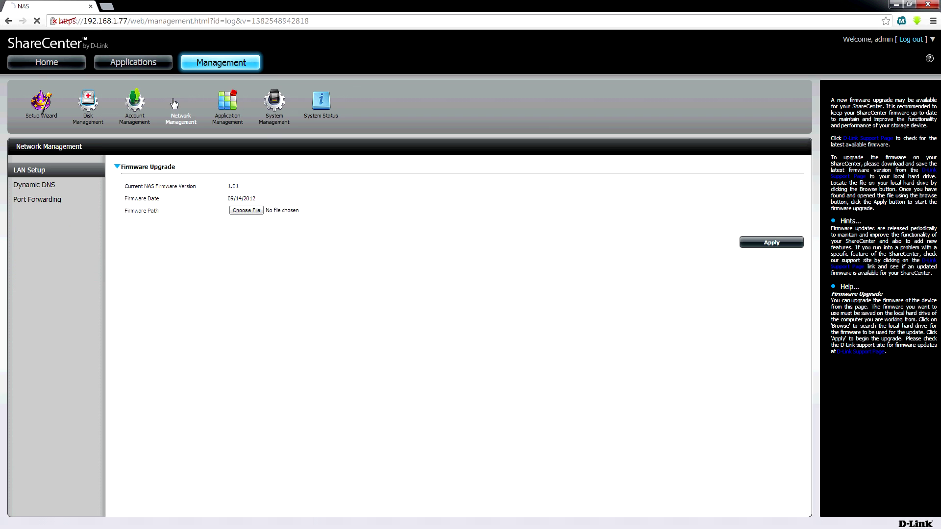
{"action": "left_click", "coordinate": [122, 251]}
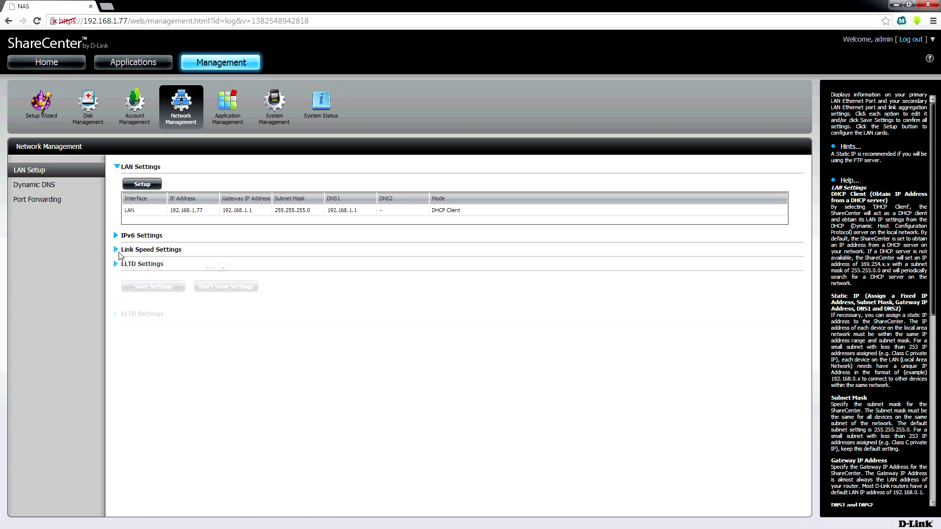
{"action": "left_click", "coordinate": [222, 267]}
{"action": "left_click", "coordinate": [223, 269]}
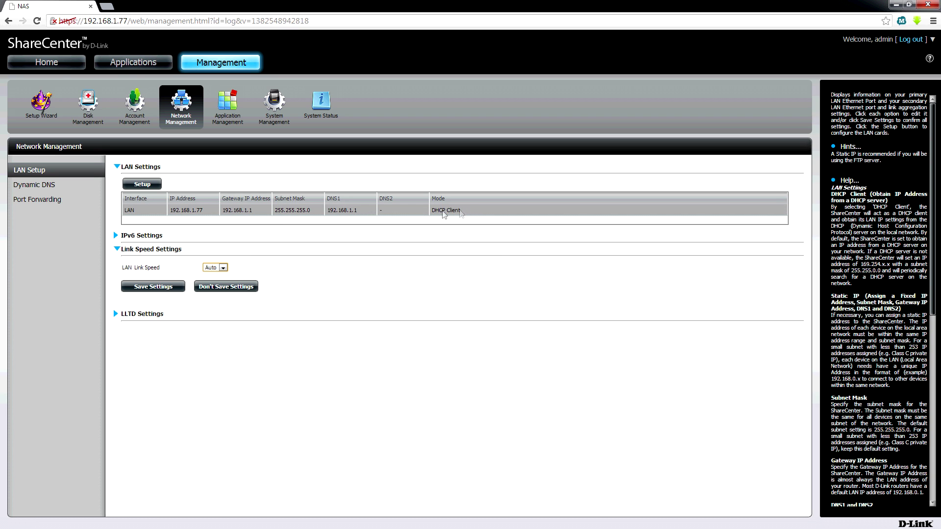
{"action": "left_click", "coordinate": [154, 236]}
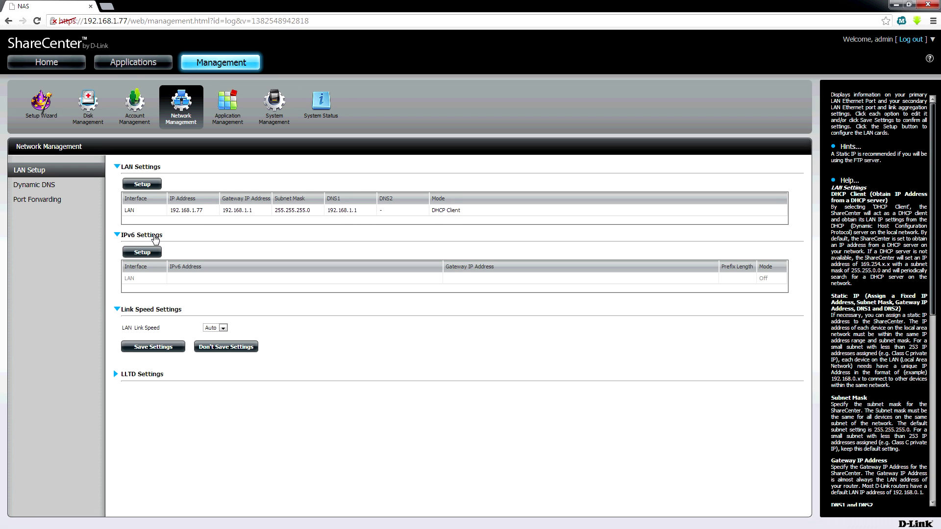
{"action": "left_click", "coordinate": [153, 236]}
{"action": "left_click", "coordinate": [153, 314]}
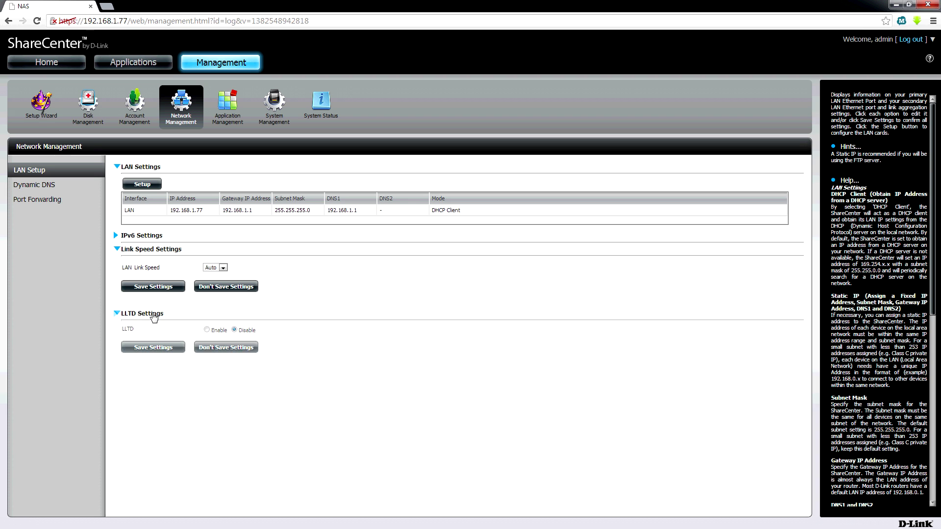
{"action": "left_click", "coordinate": [153, 314]}
{"action": "left_click", "coordinate": [47, 184]}
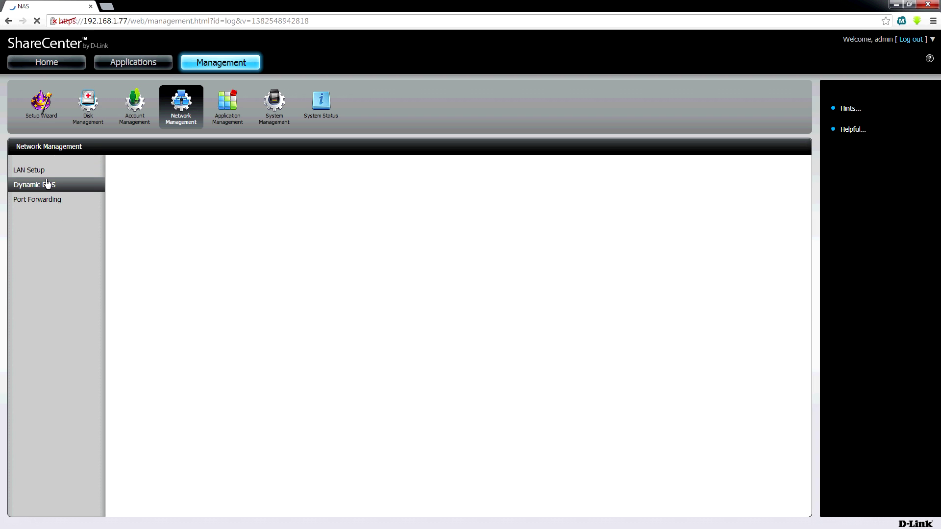
{"action": "left_click", "coordinate": [17, 199]}
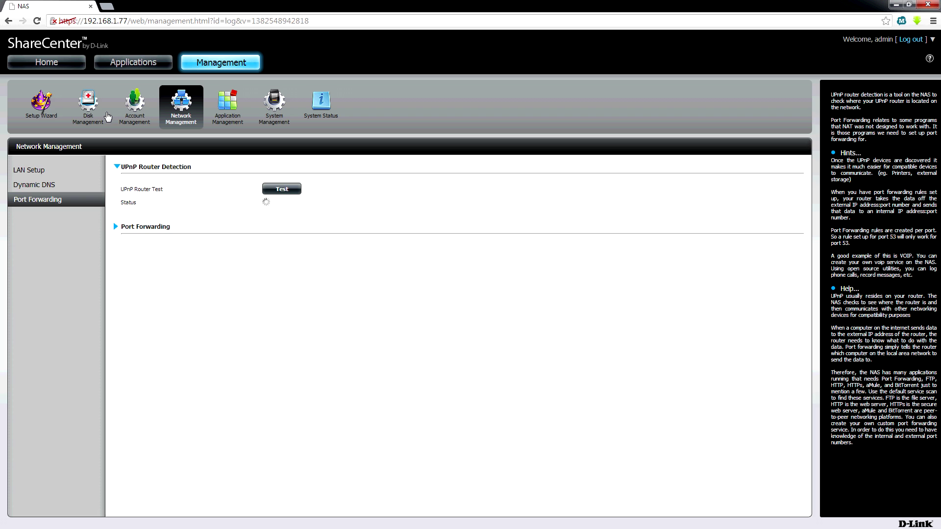
- Check account management, disk management and S.M.A.R.T. test, then view Applications' Amazon S3 page
{"action": "left_click", "coordinate": [128, 108]}
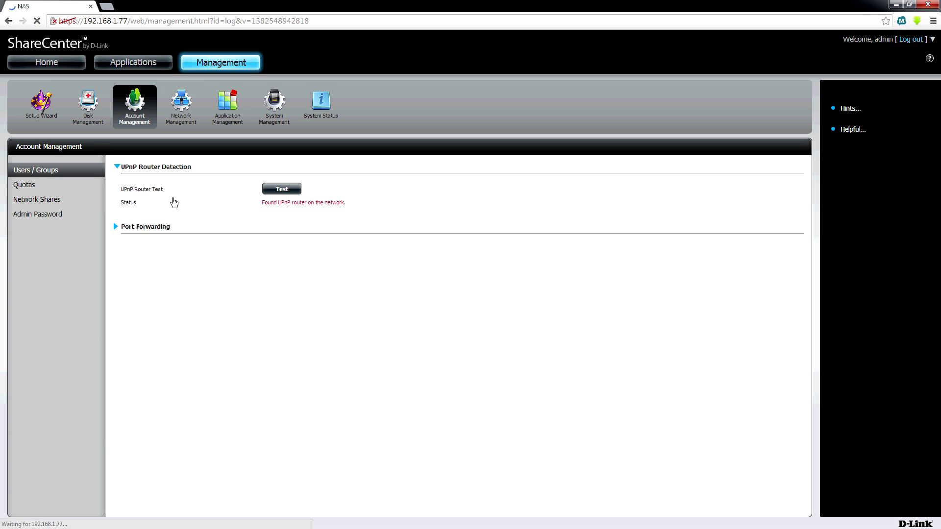
{"action": "left_click", "coordinate": [70, 110]}
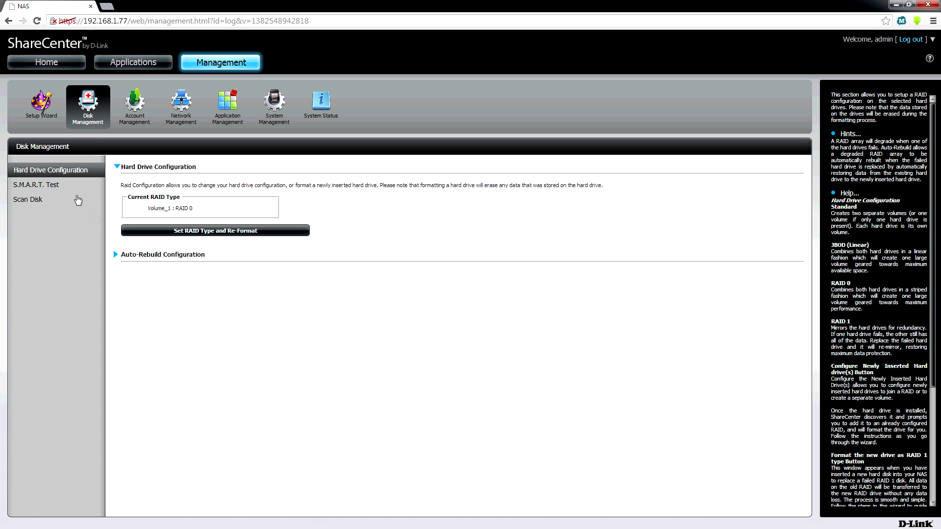
{"action": "left_click", "coordinate": [68, 185]}
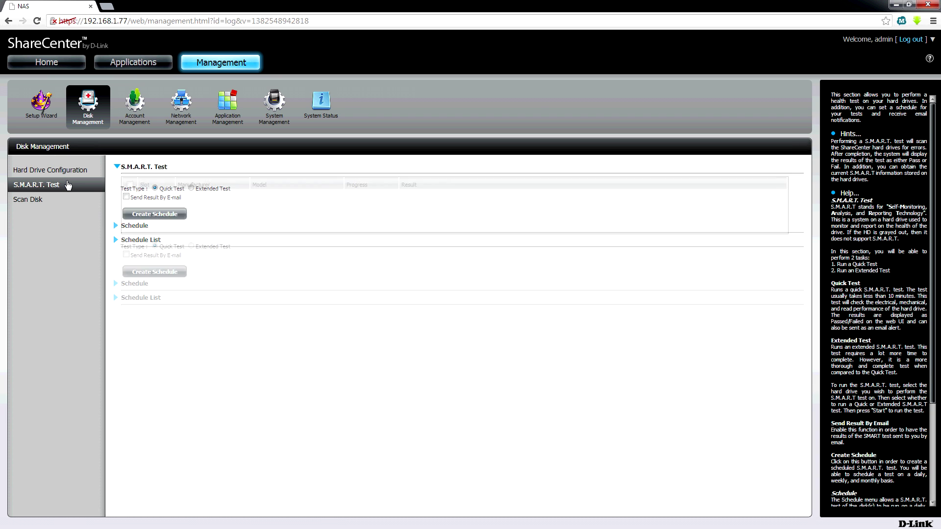
{"action": "left_click", "coordinate": [135, 63]}
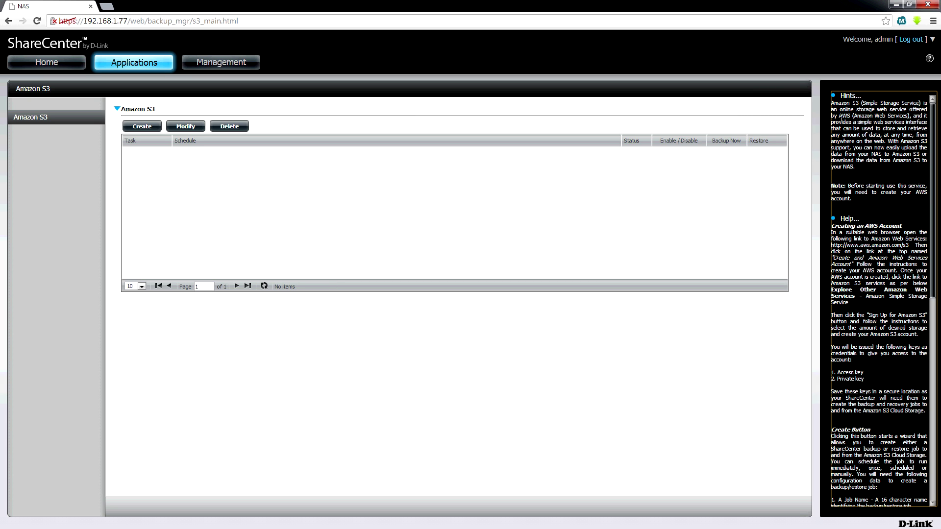
{"action": "left_click_drag", "start_coordinate": [841, 118], "coordinate": [898, 115]}
- Browse the Applications list and My Files, return Home, then open System Management's Time and Date settings
{"action": "left_click", "coordinate": [162, 67]}
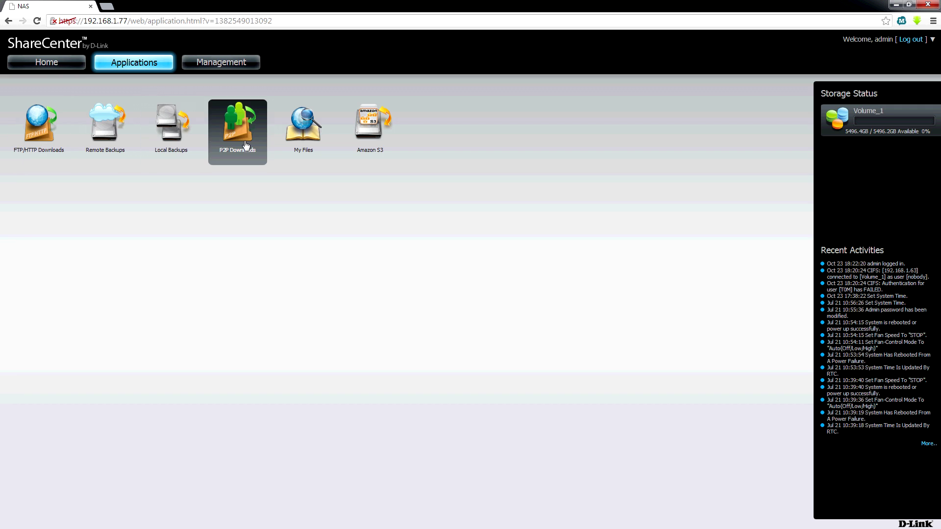
{"action": "left_click", "coordinate": [322, 133]}
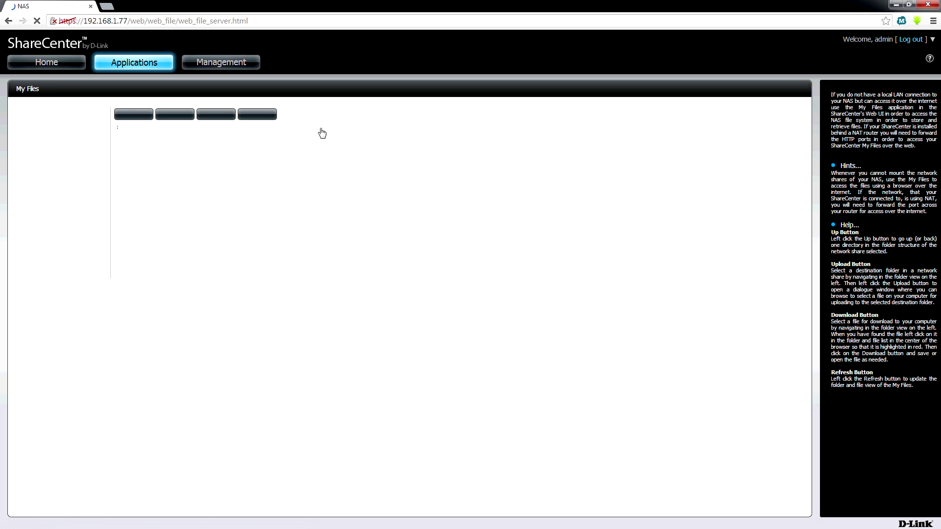
{"action": "left_click", "coordinate": [47, 62]}
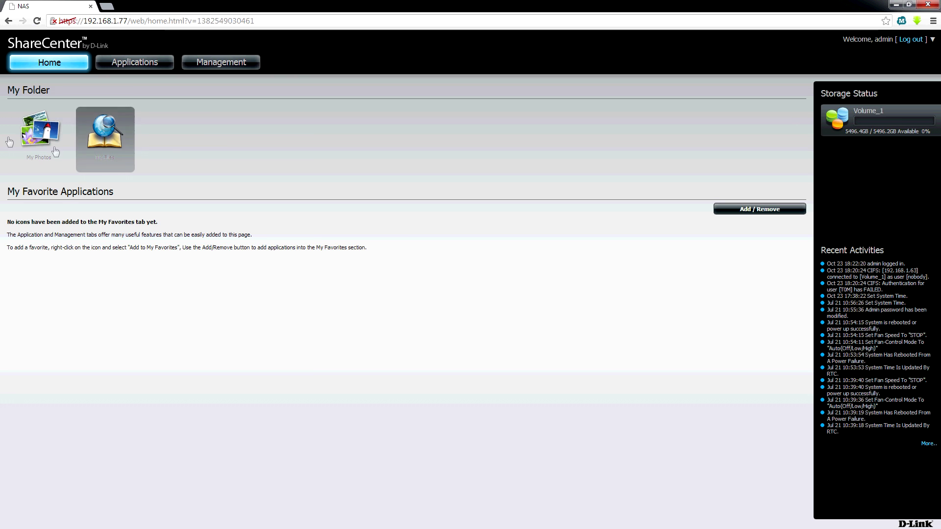
{"action": "left_click", "coordinate": [228, 61]}
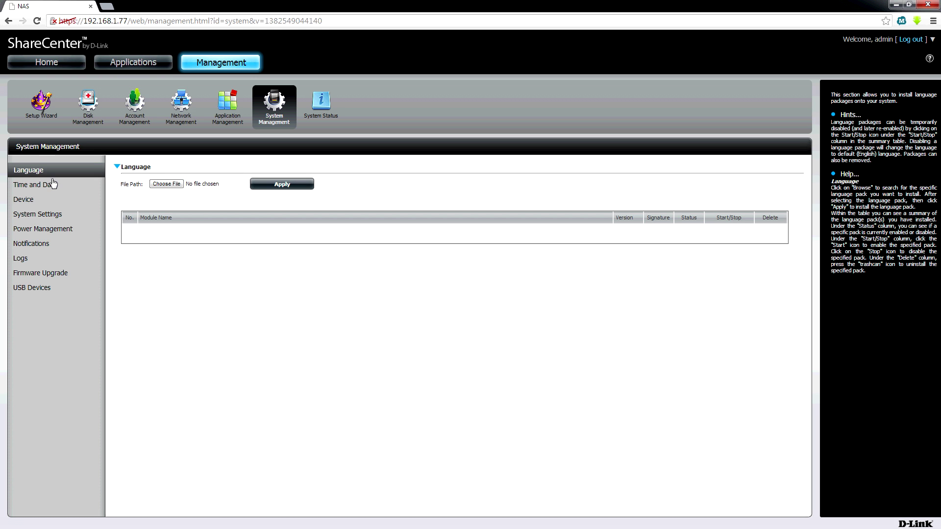
{"action": "left_click", "coordinate": [53, 184]}
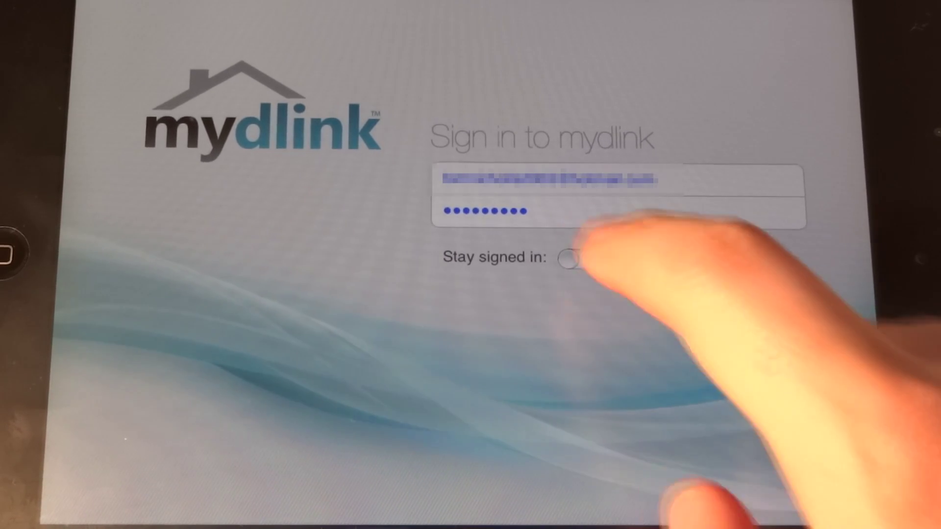
- Sign in to mydlink with Stay signed in enabled and acknowledge the DNS-320L multimedia library warning
{"action": "left_click", "coordinate": [573, 259]}
{"action": "left_click", "coordinate": [742, 261]}
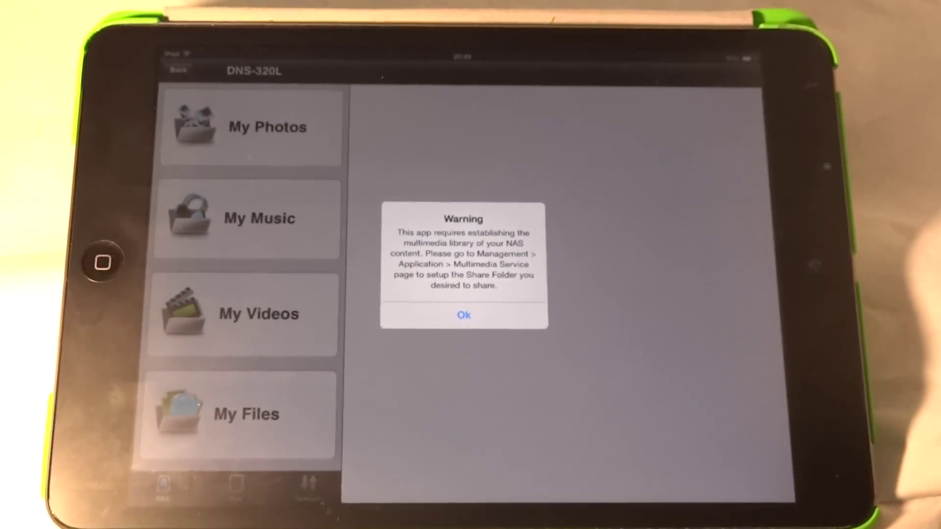
{"action": "left_click", "coordinate": [463, 314]}
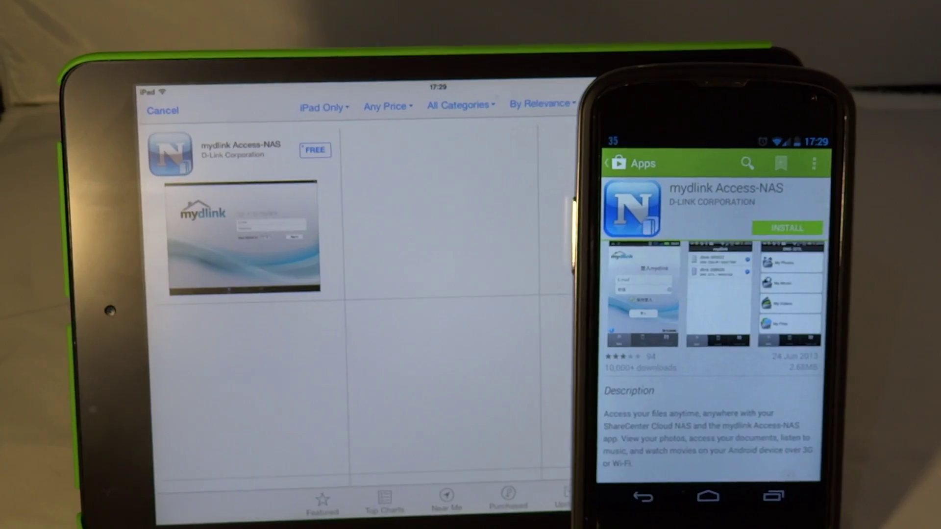
- Open the Details page of the free mydlink Access-NAS app from the search results
{"action": "left_click", "coordinate": [230, 220]}
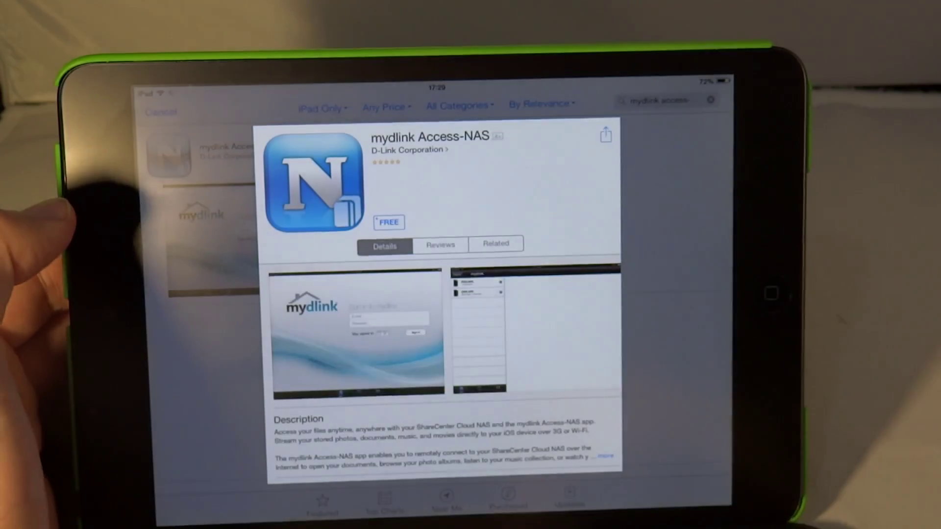